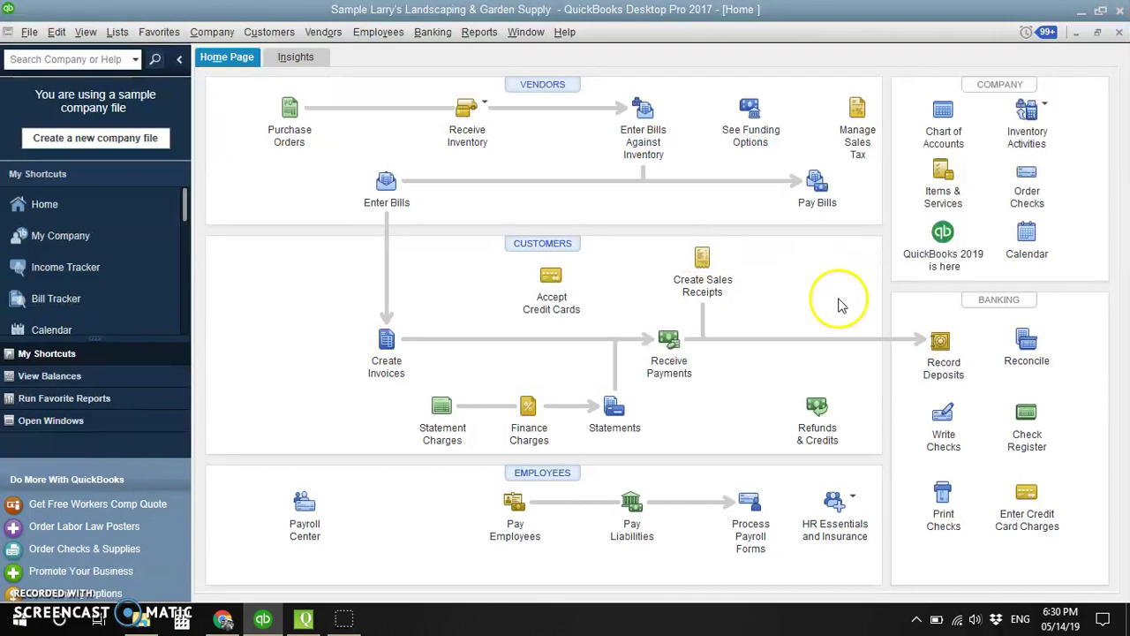
Start a new bank deposit and choose Checking as the account it goes to.
left_click(940, 344)
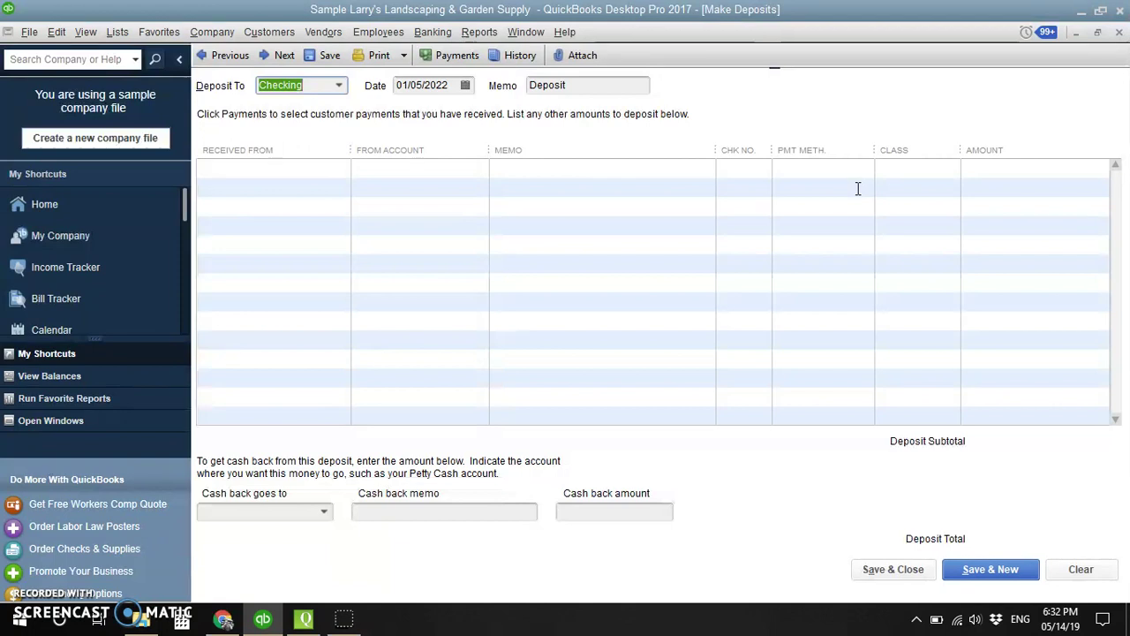
left_click(341, 92)
left_click(341, 91)
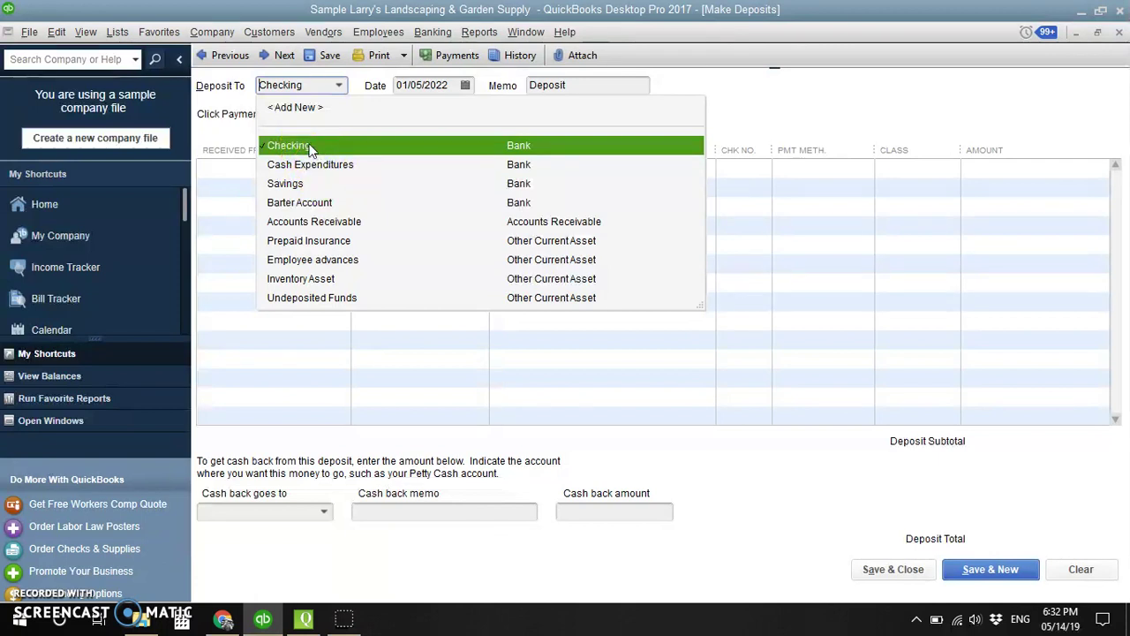
left_click(311, 148)
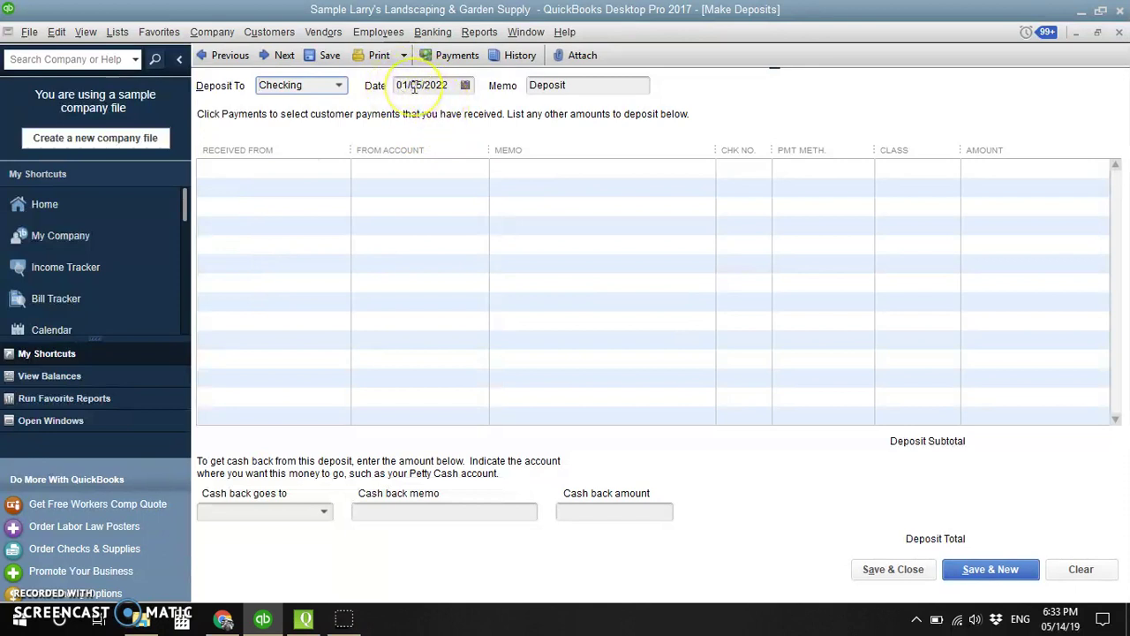
left_click_drag(414, 85, 550, 121)
On the first deposit line, choose the customer the money was received from and Landscaping Services as the source account.
left_click(335, 165)
left_click(343, 168)
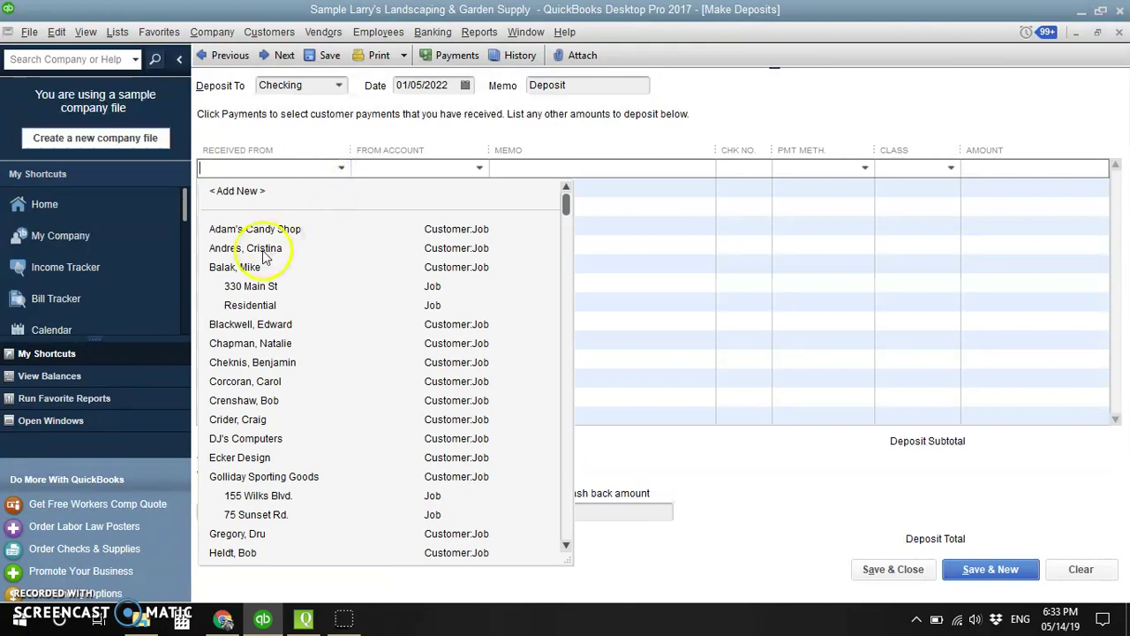
left_click(235, 269)
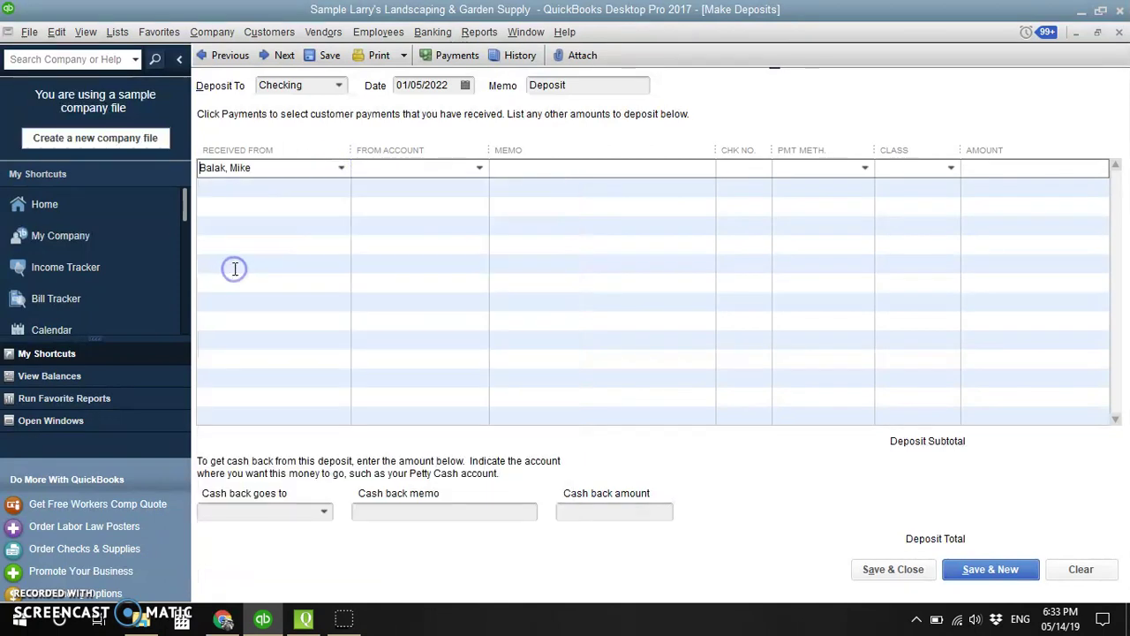
left_click(472, 176)
left_click(480, 170)
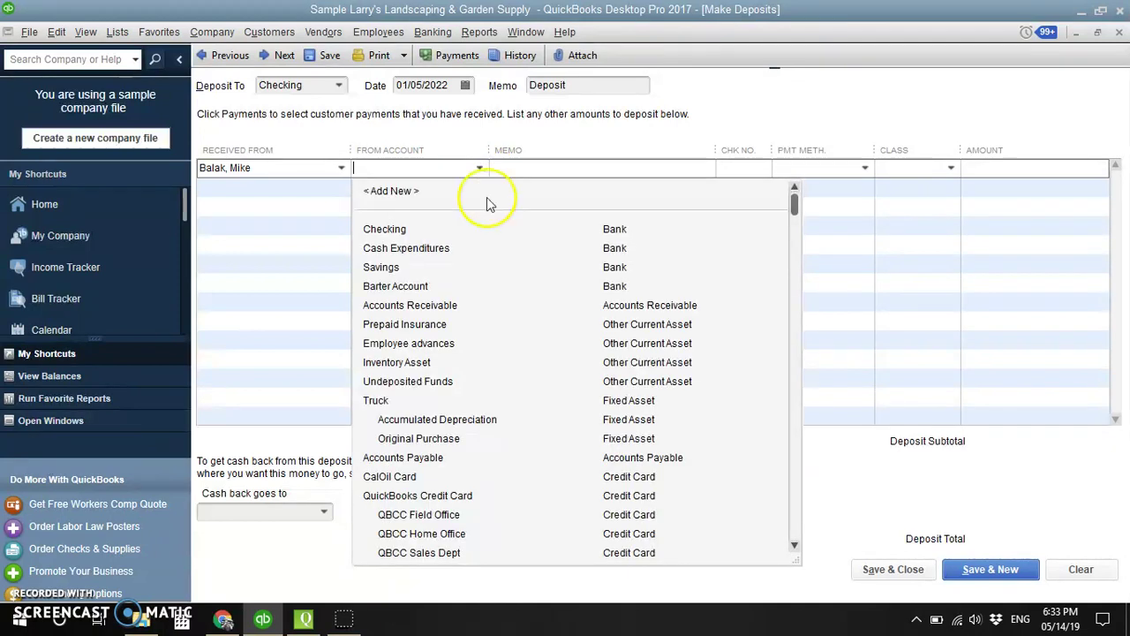
scroll(501, 361, "down", 4)
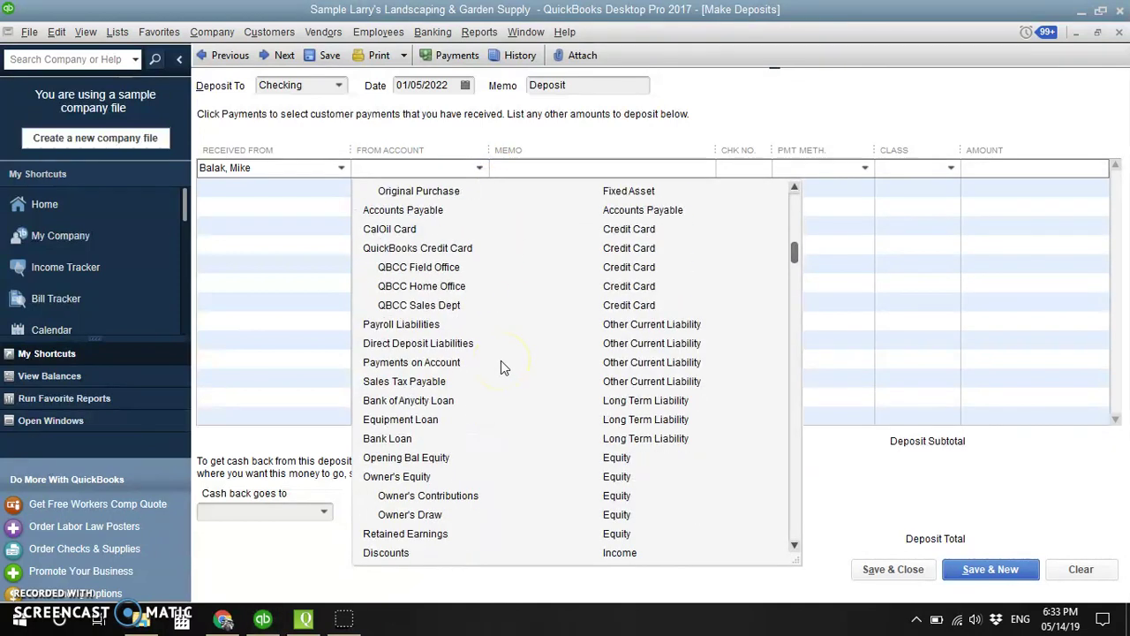
scroll(500, 361, "down", 5)
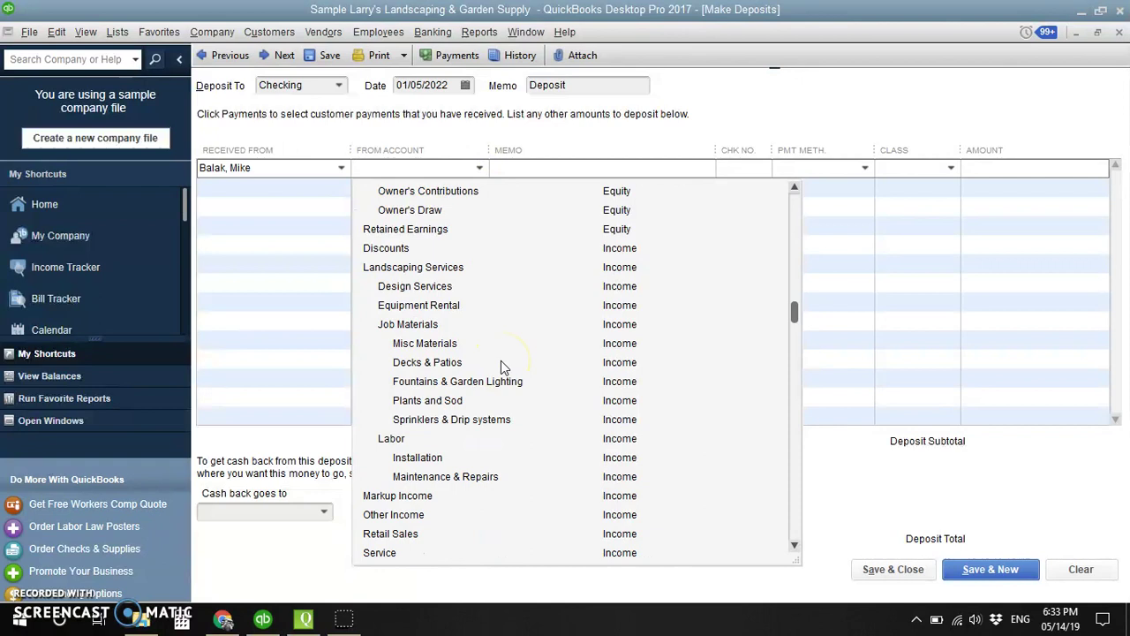
left_click(447, 268)
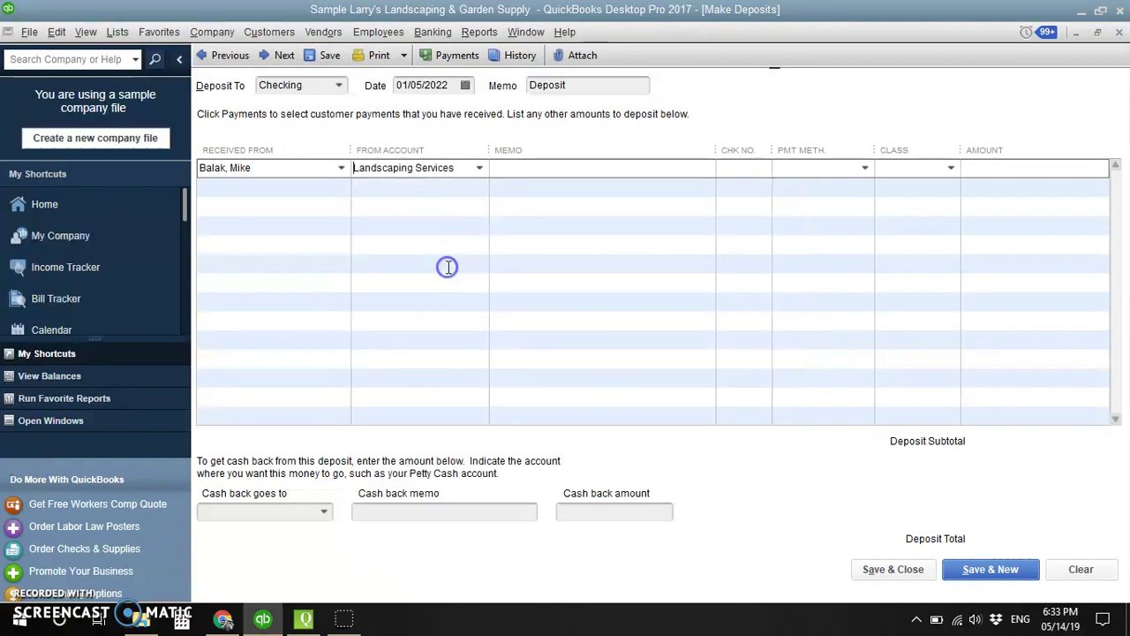
Enter the memo "Servicios de emergencia por tormenta" on the deposit line.
left_click(601, 166)
type("Servicios de ")
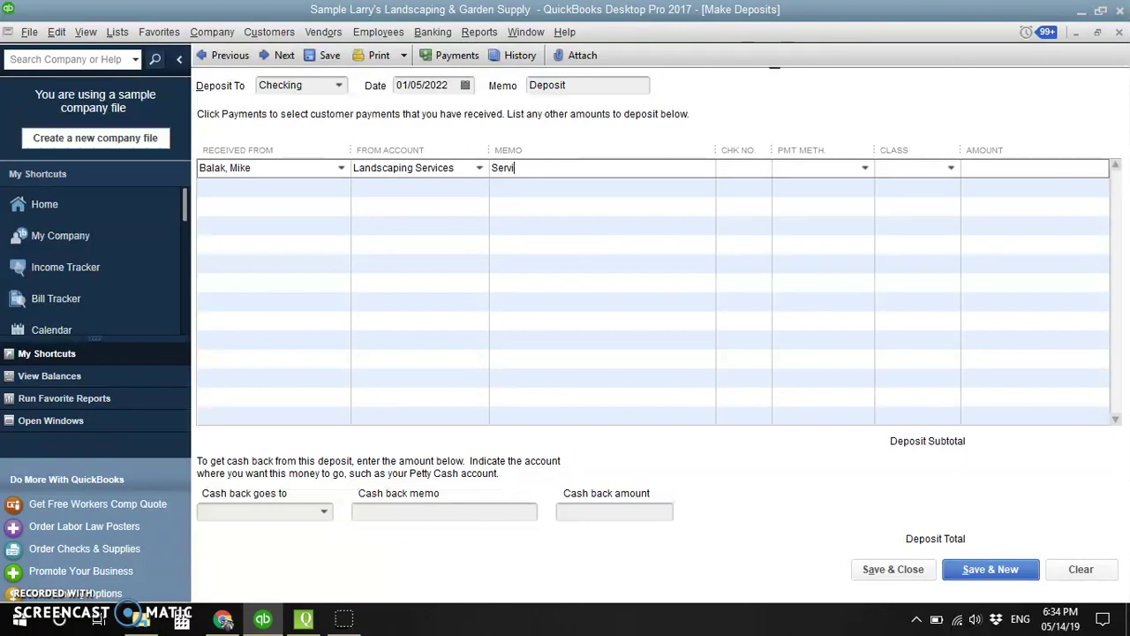
type("emergencia pr")
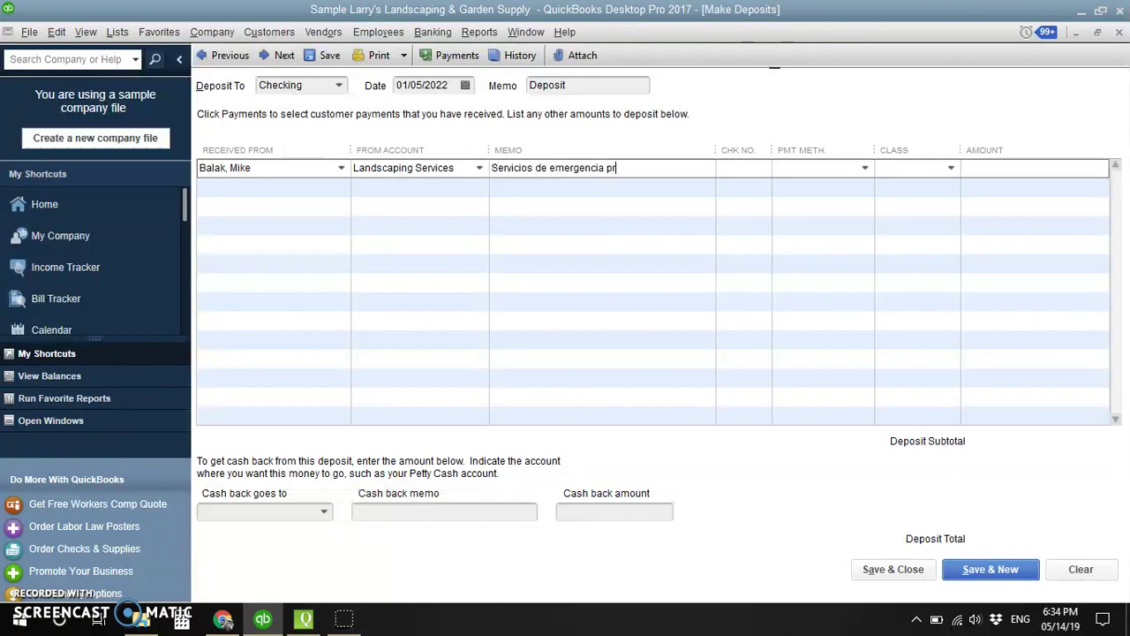
key("BackSpace")
type("or tormenta")
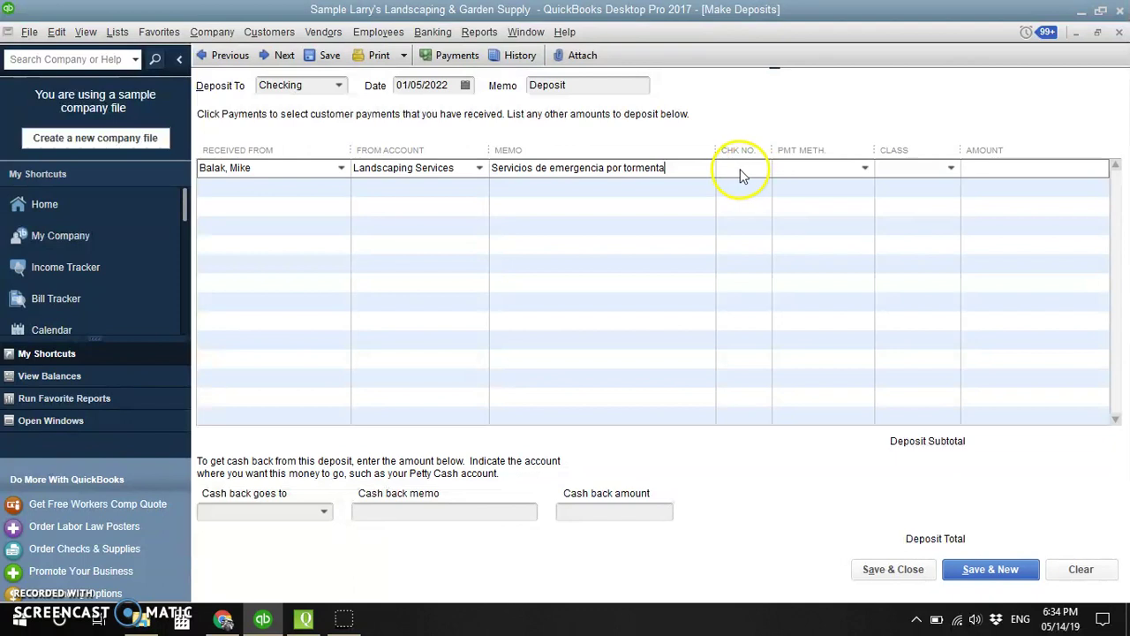
Set the deposit line's payment method to Cash and its class to Landscaping.
left_click(869, 168)
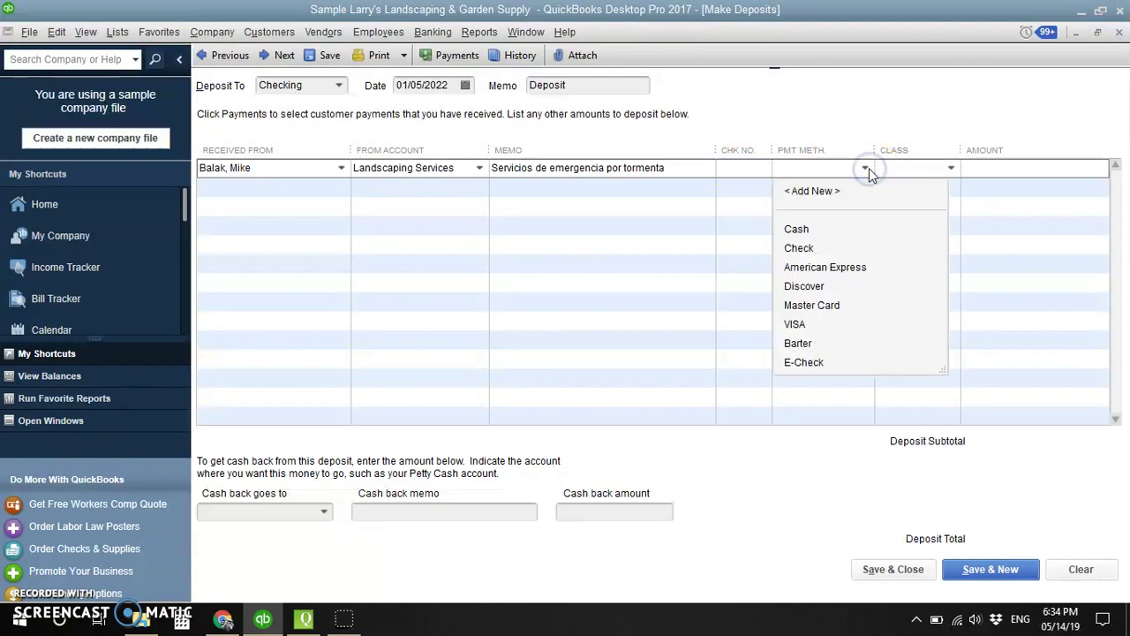
left_click(802, 230)
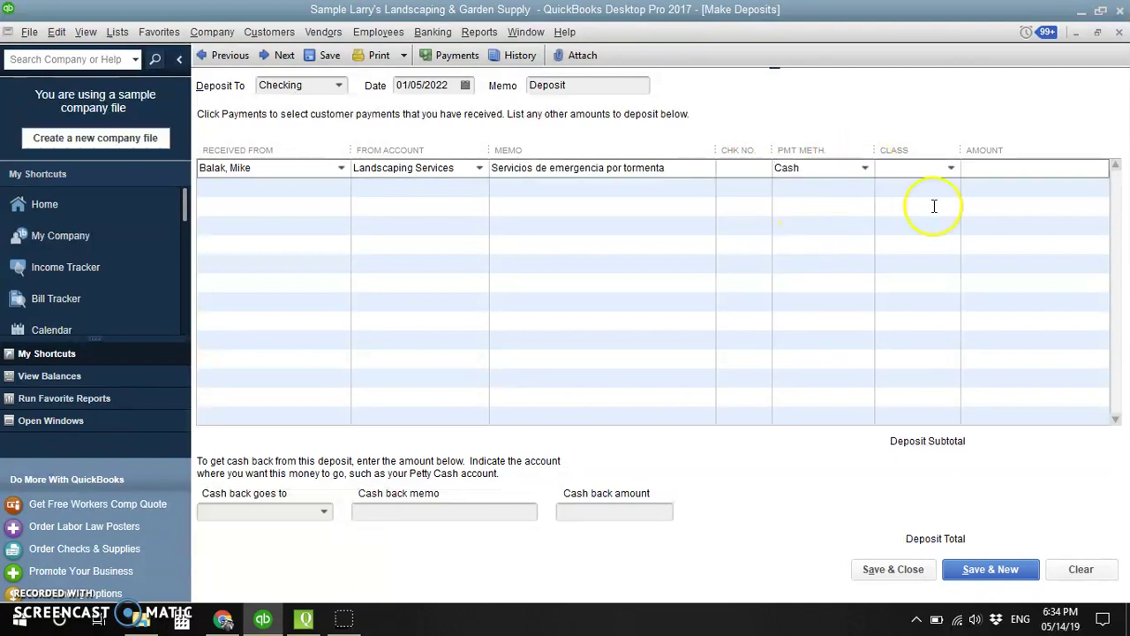
left_click(952, 169)
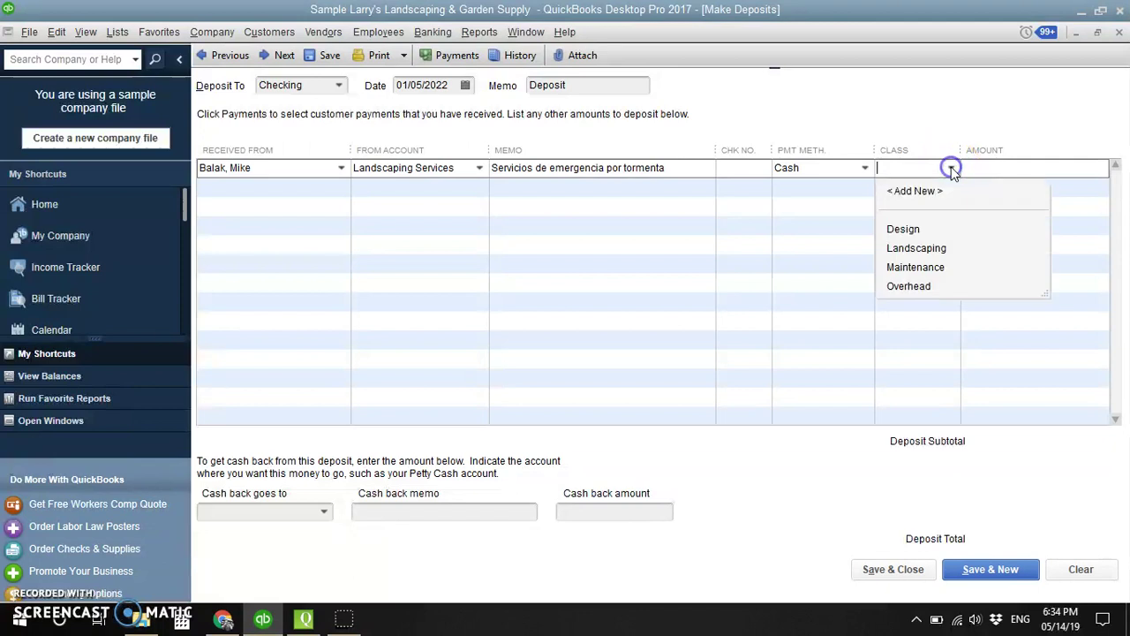
left_click(905, 251)
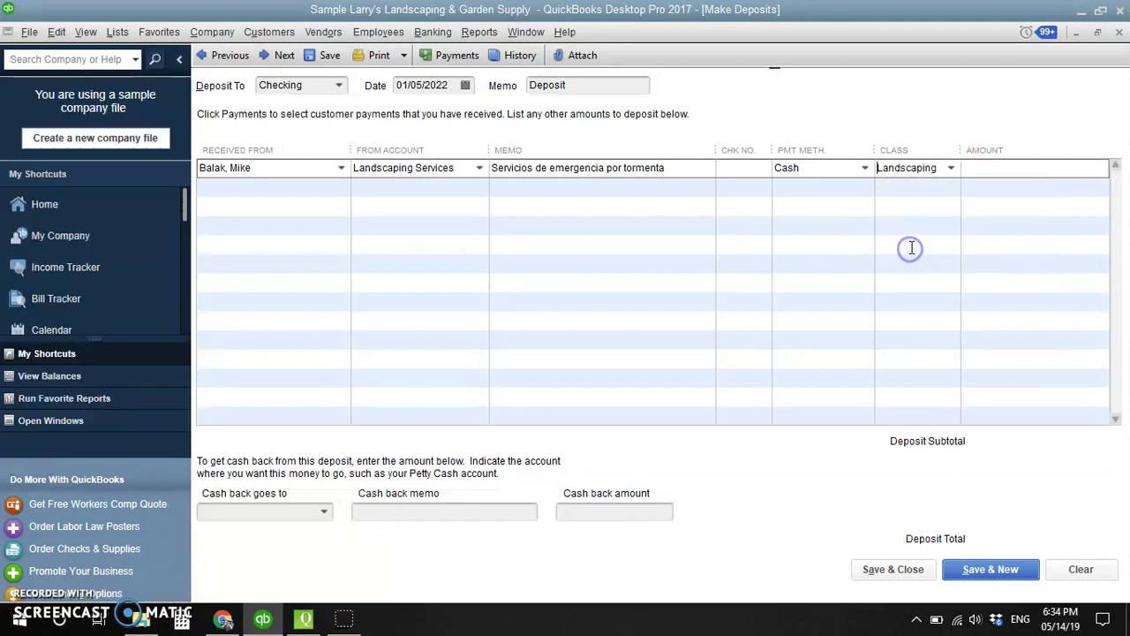
Enter 250.00 as the amount of the deposit line.
left_click(1031, 170)
type("250.0")
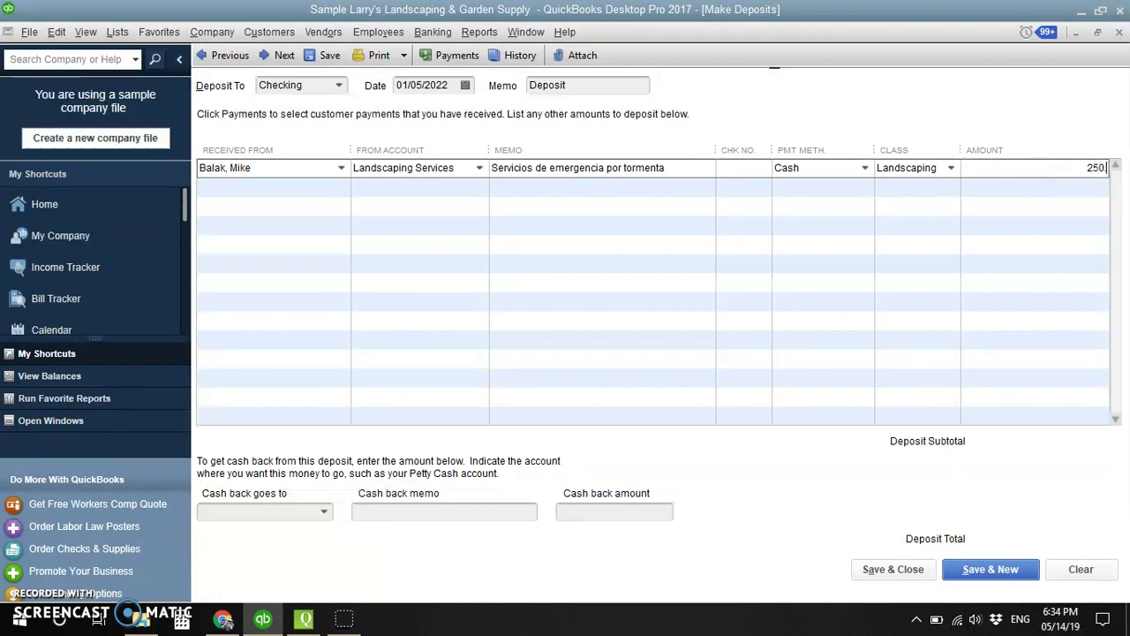
type("0")
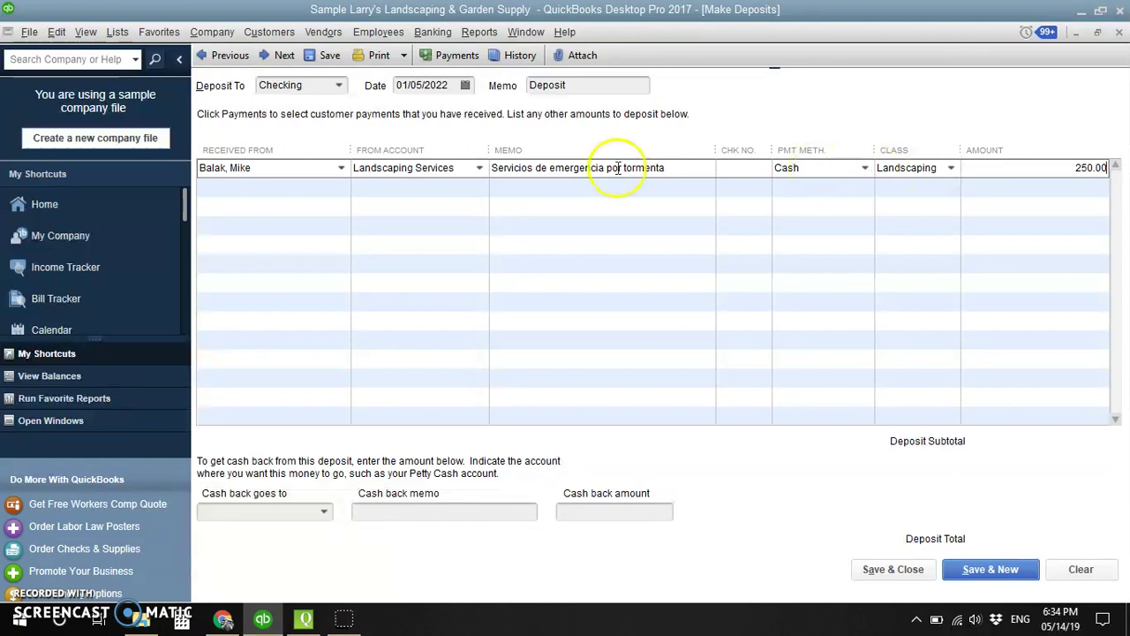
Examine the account types offered as the deposit line's source, from bank and liability accounts to equity, income and expense.
left_click(477, 171)
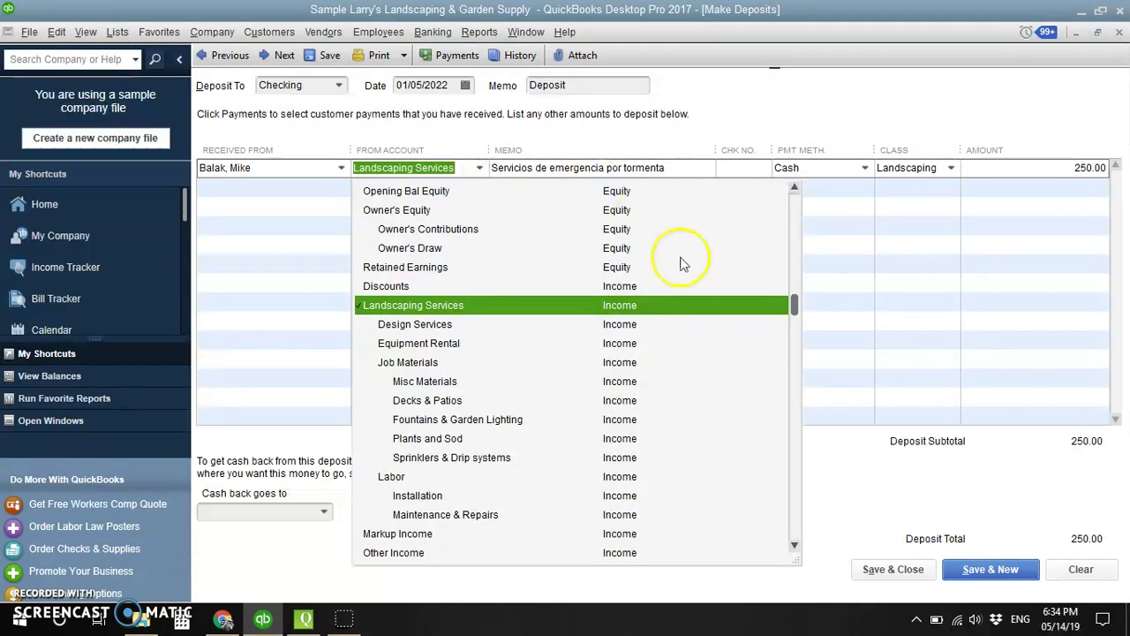
left_click_drag(794, 304, 789, 185)
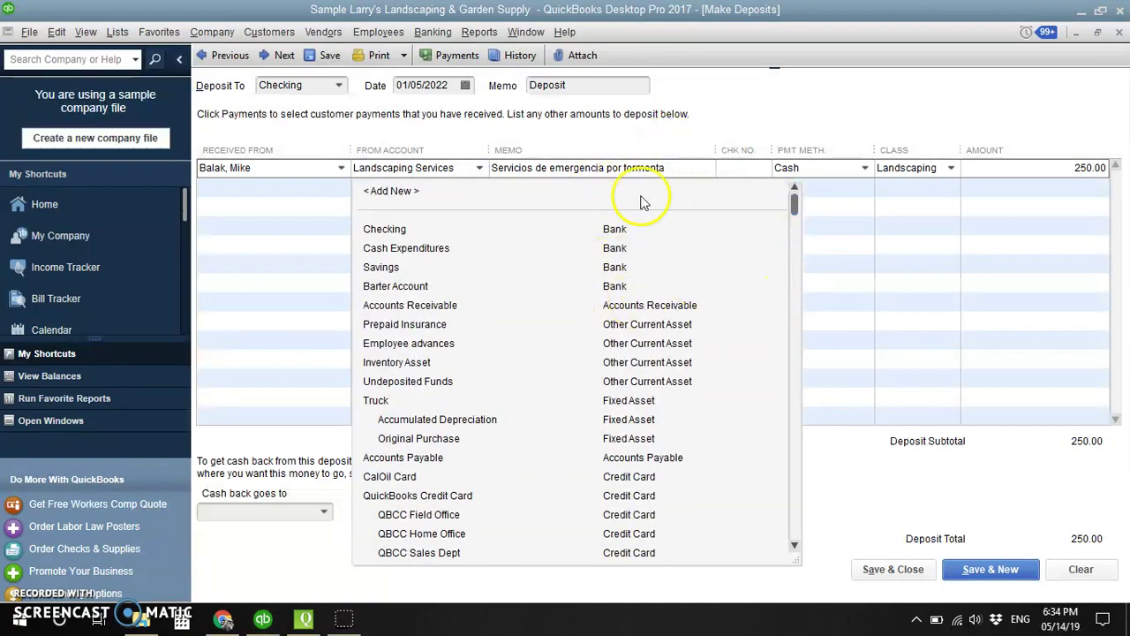
scroll(651, 359, "down", 3)
scroll(649, 362, "up", 3)
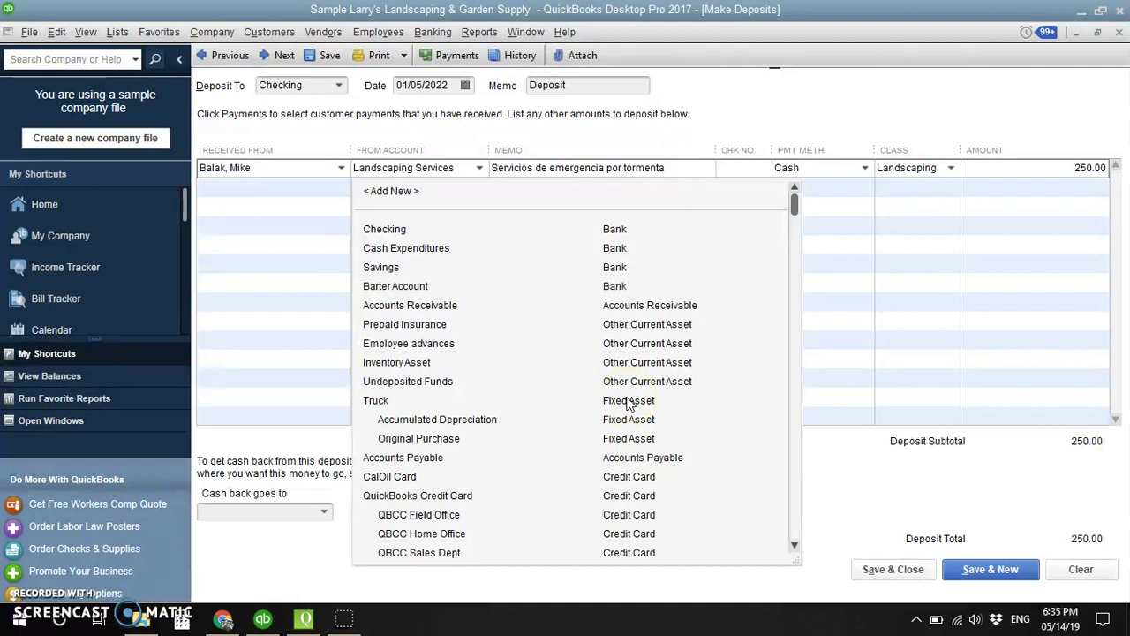
scroll(628, 402, "down", 4)
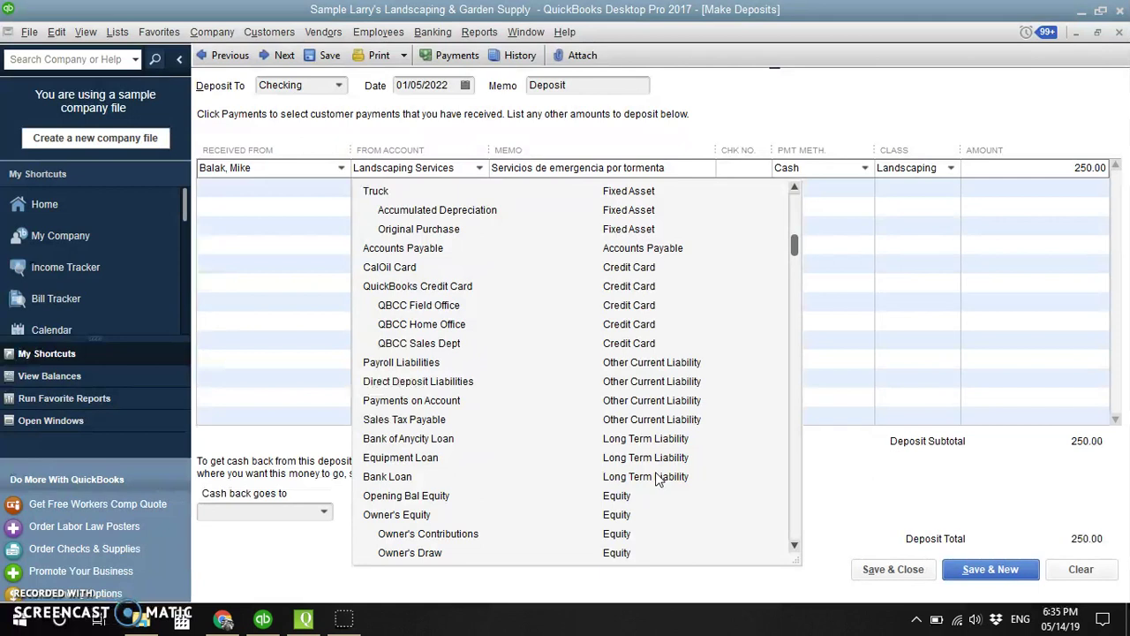
scroll(656, 478, "down", 6)
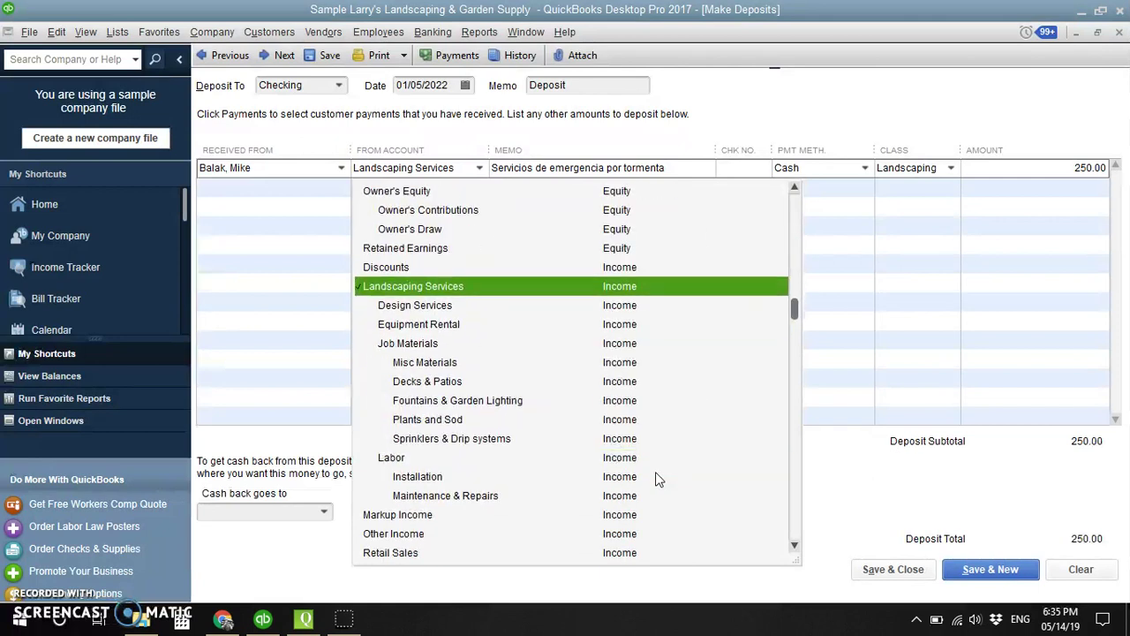
scroll(680, 383, "up", 5)
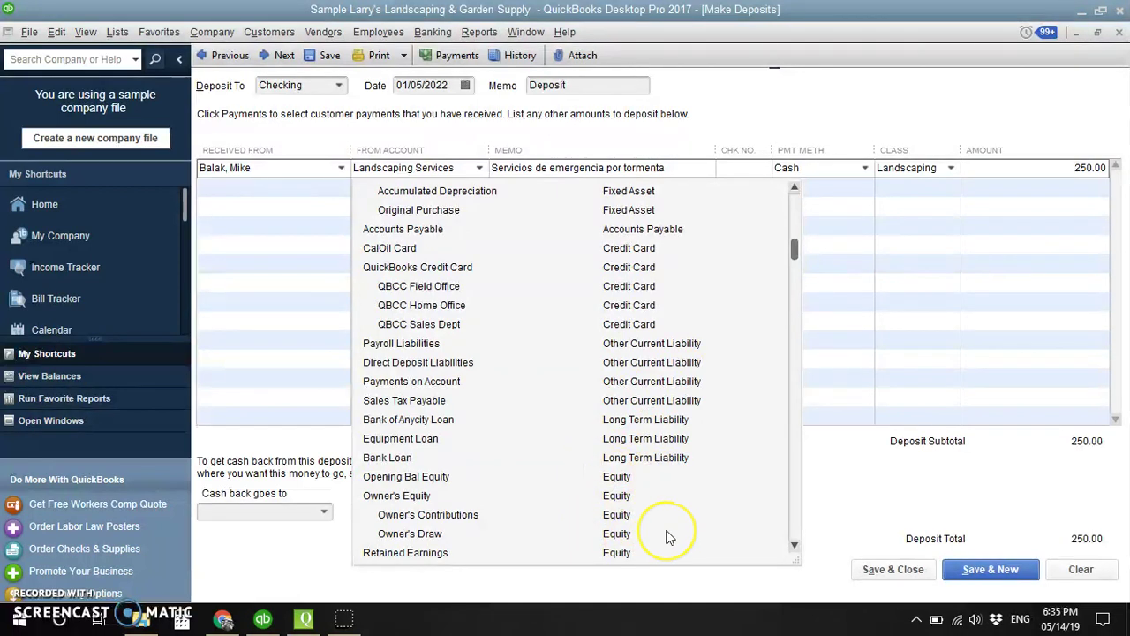
scroll(668, 537, "down", 3)
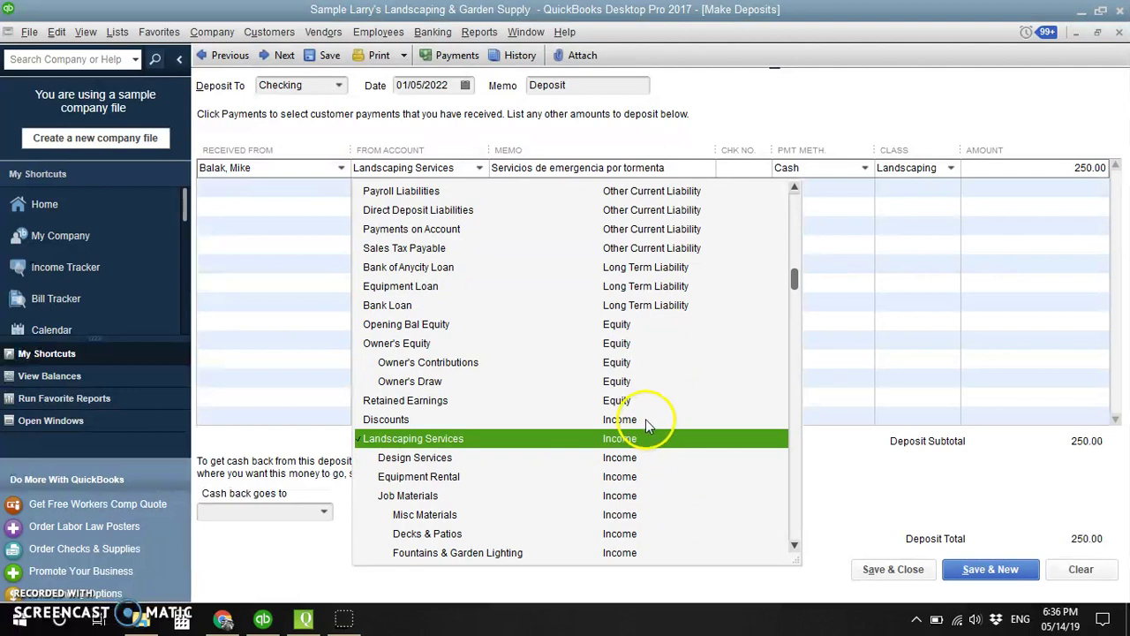
scroll(649, 481, "down", 9)
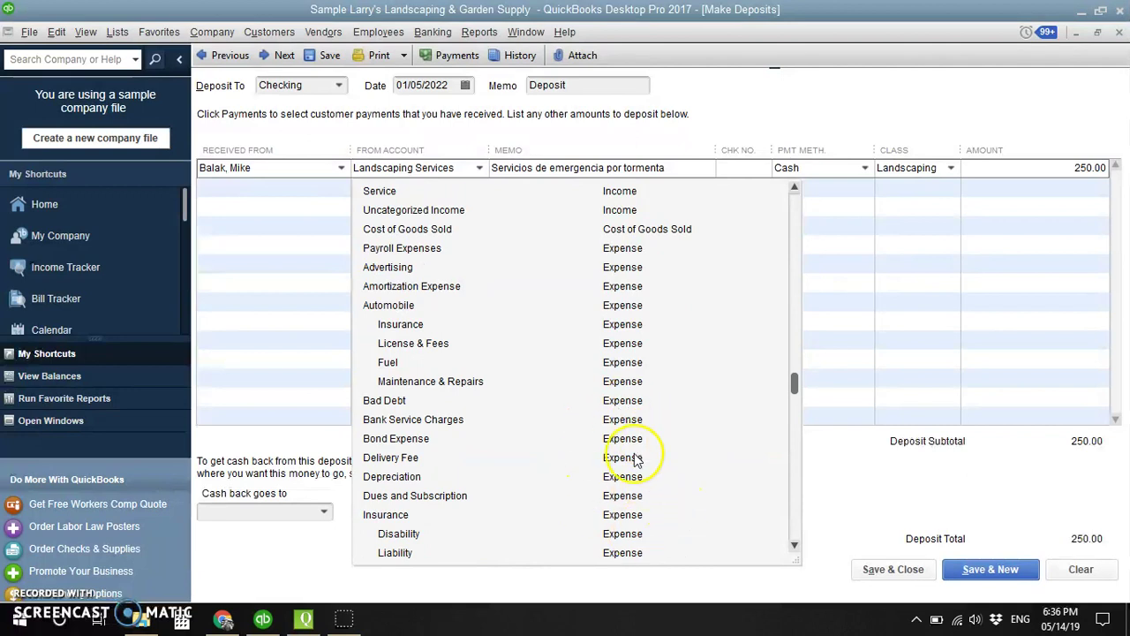
scroll(636, 459, "up", 15)
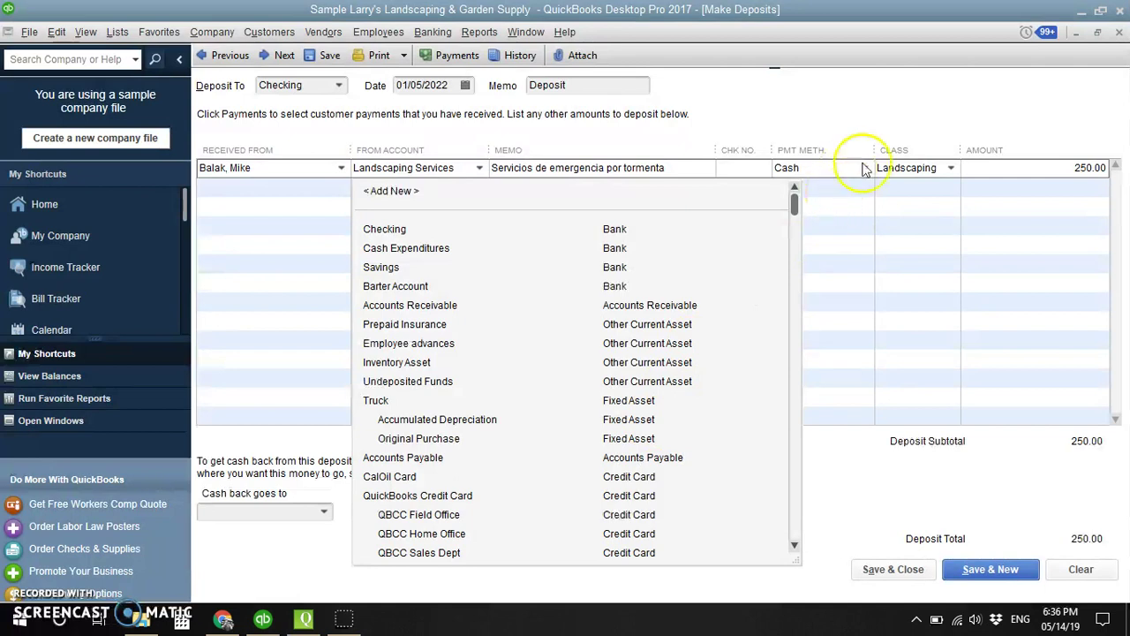
Leave the list of source accounts, then save and close the deposit.
left_click(976, 167)
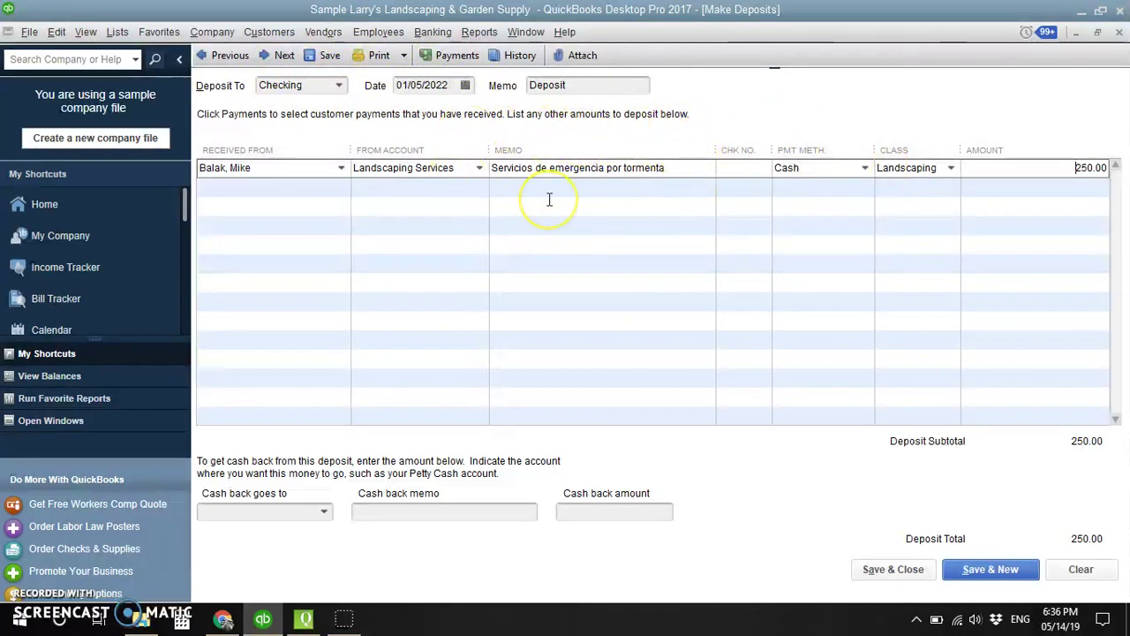
left_click(892, 569)
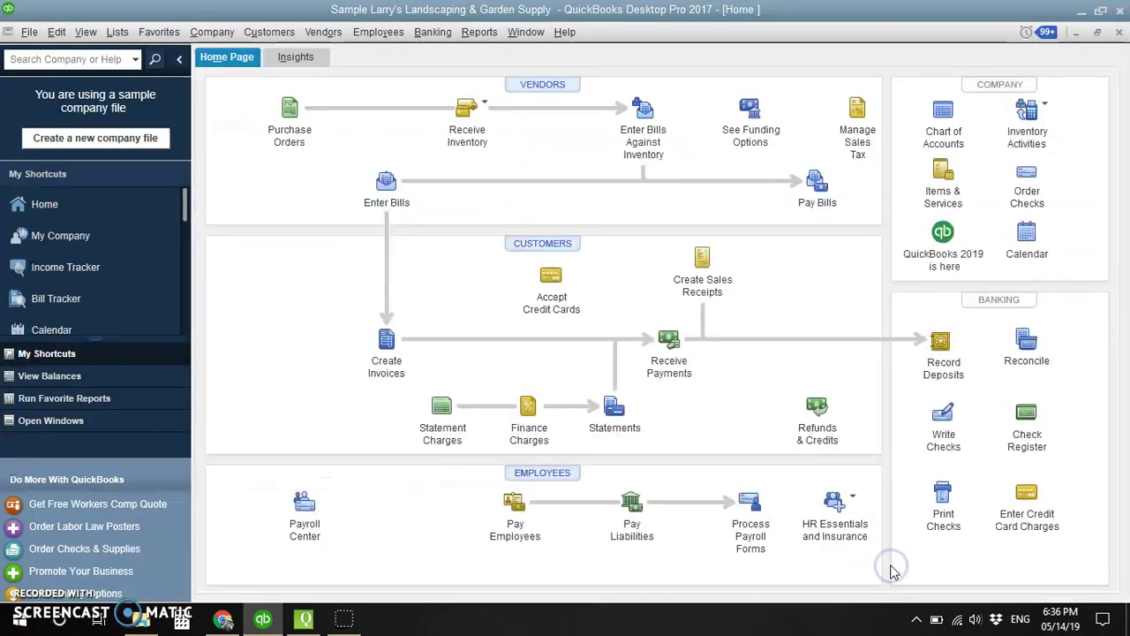
Look through the chart of accounts and open the register of the Checking account.
left_click(944, 107)
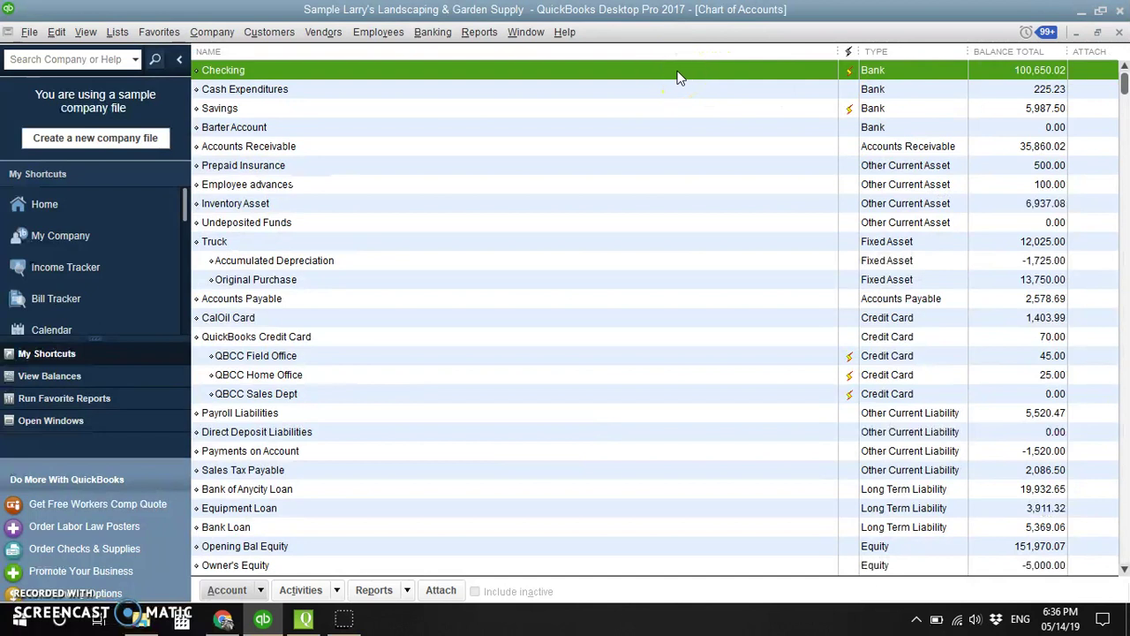
scroll(710, 299, "down", 8)
scroll(710, 299, "up", 8)
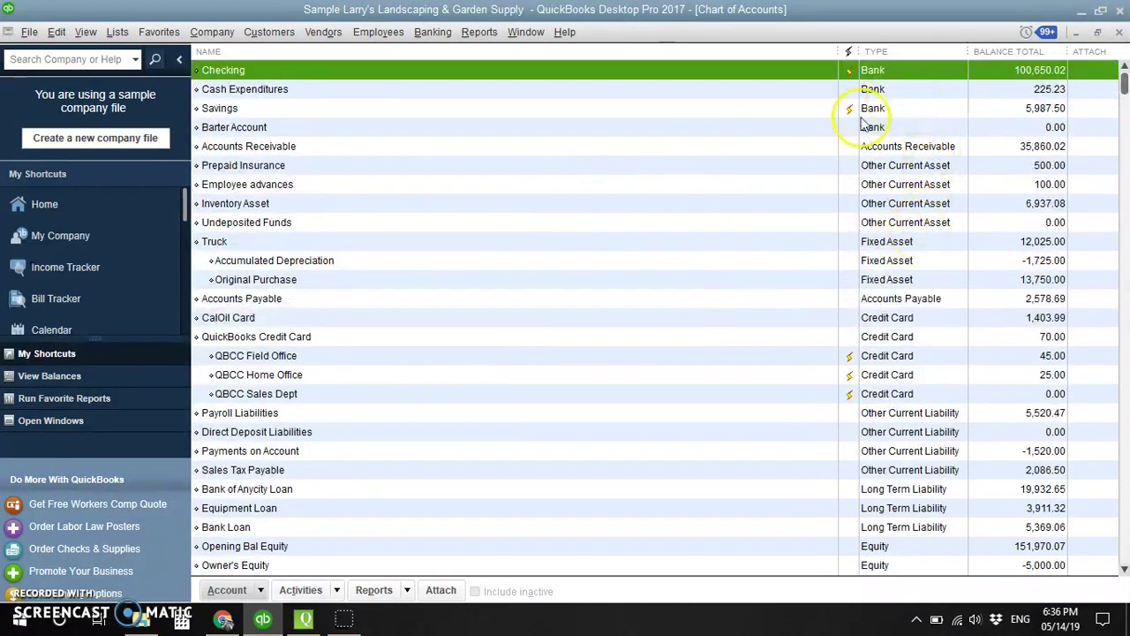
double_click(739, 78)
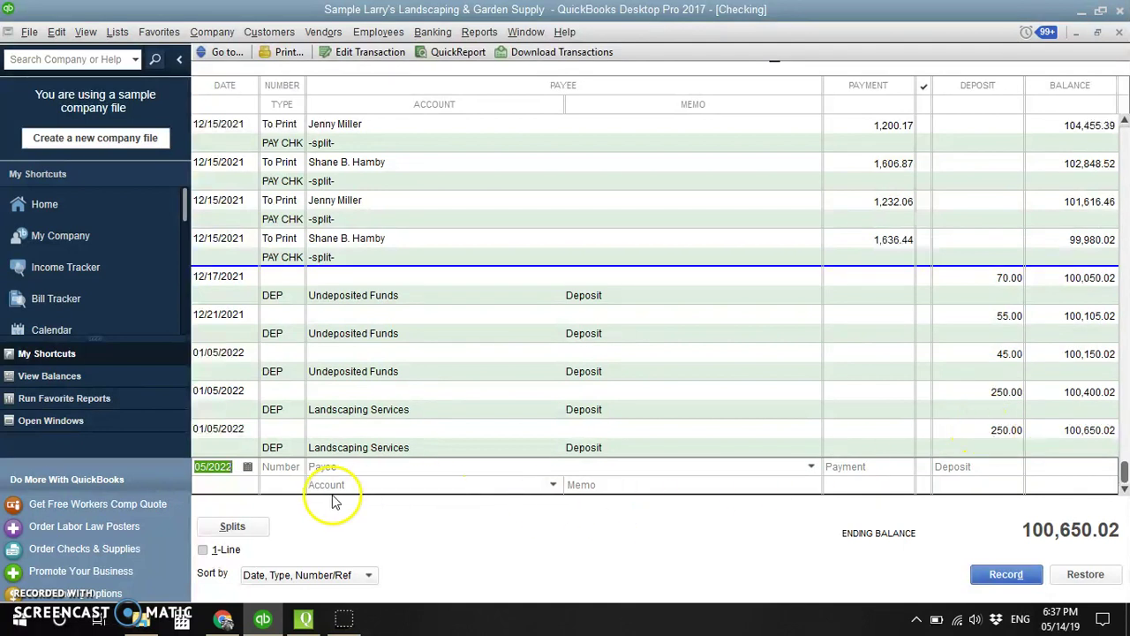
Review the last 250.00 deposit in the Checking register, then close the deposit, the register and the chart of accounts.
double_click(287, 451)
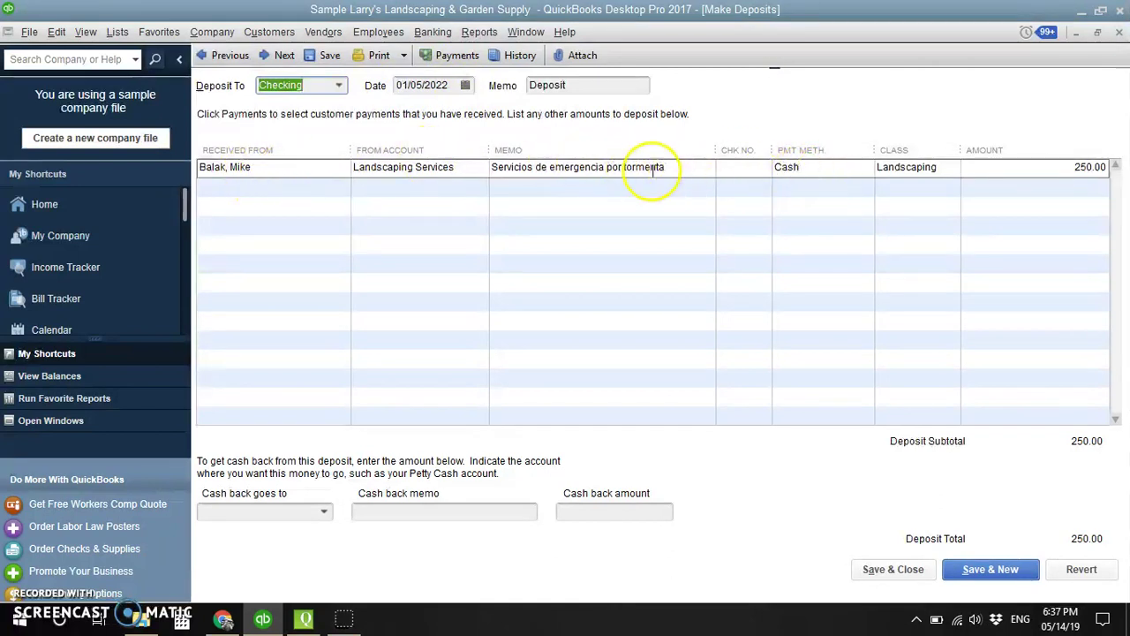
left_click(1120, 33)
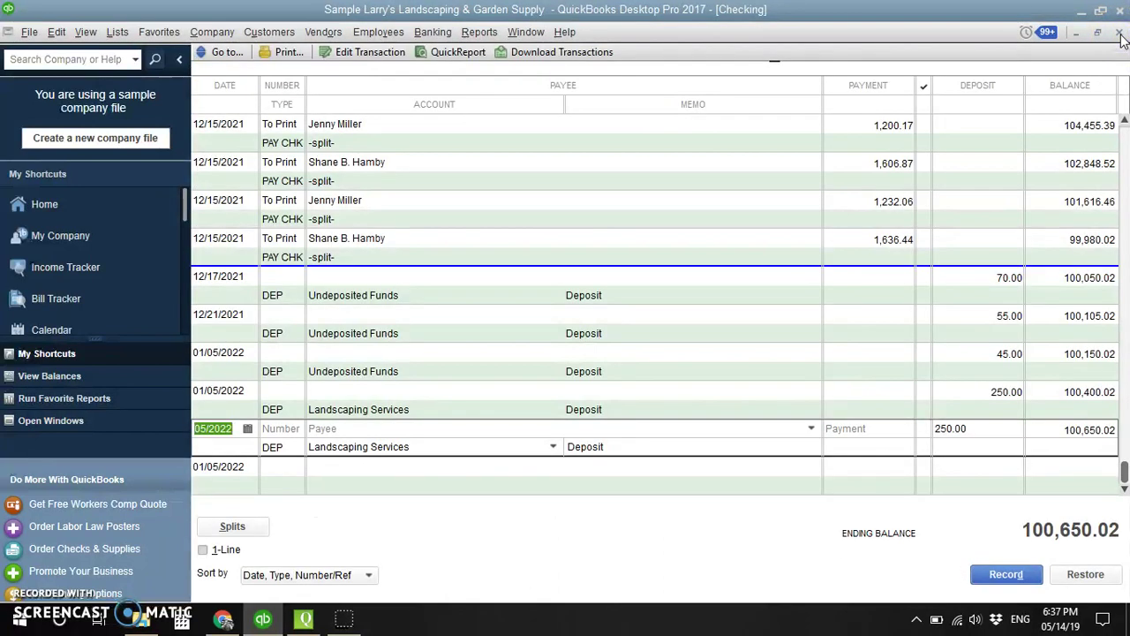
left_click(1120, 34)
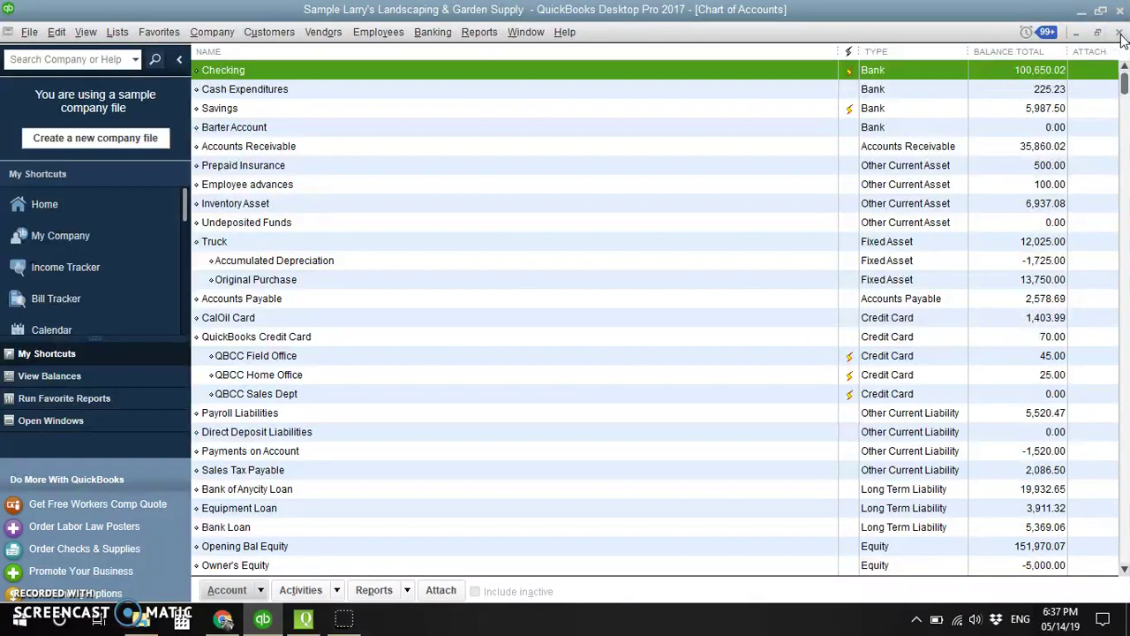
left_click(1120, 34)
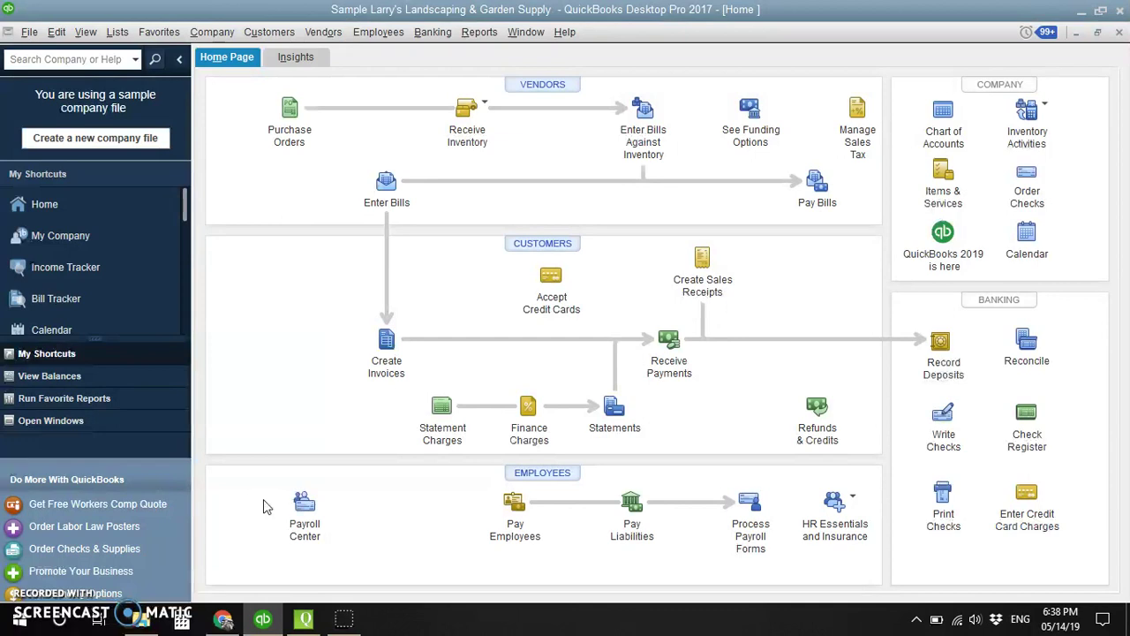
left_click(196, 533)
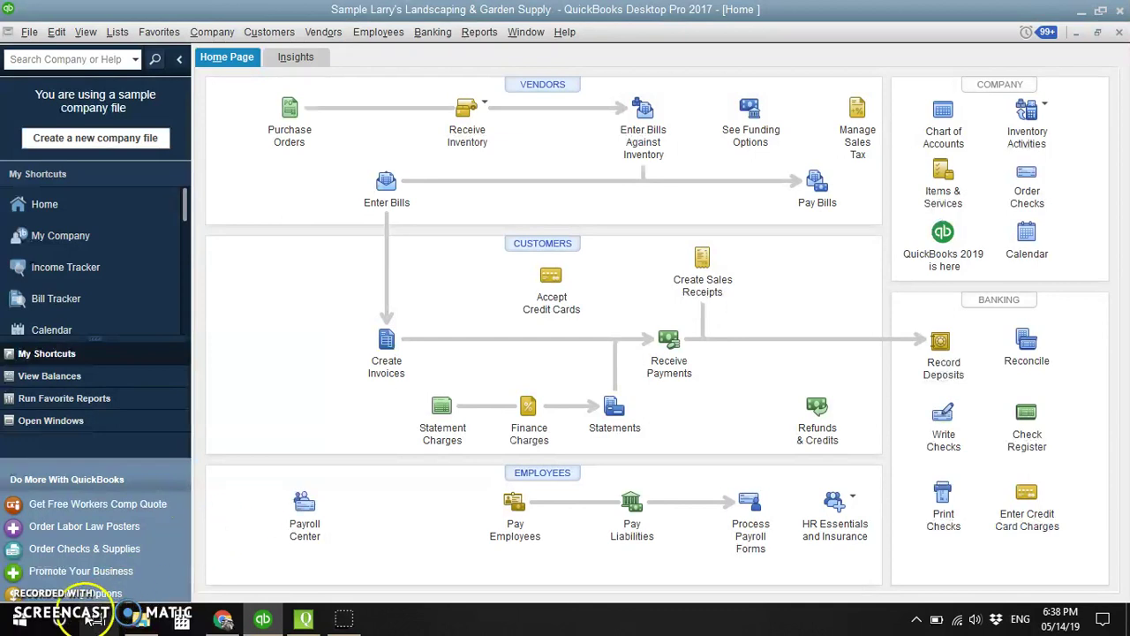